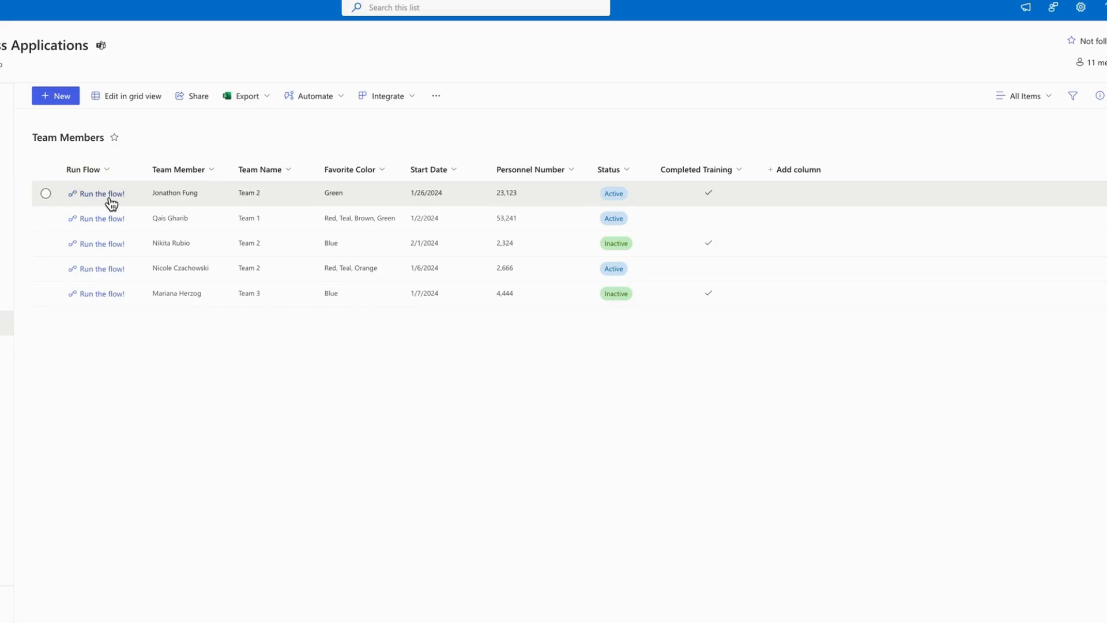
Step: Run the flow for the first item in the Team Members list, entering an employee code as its input
left_click(45, 193)
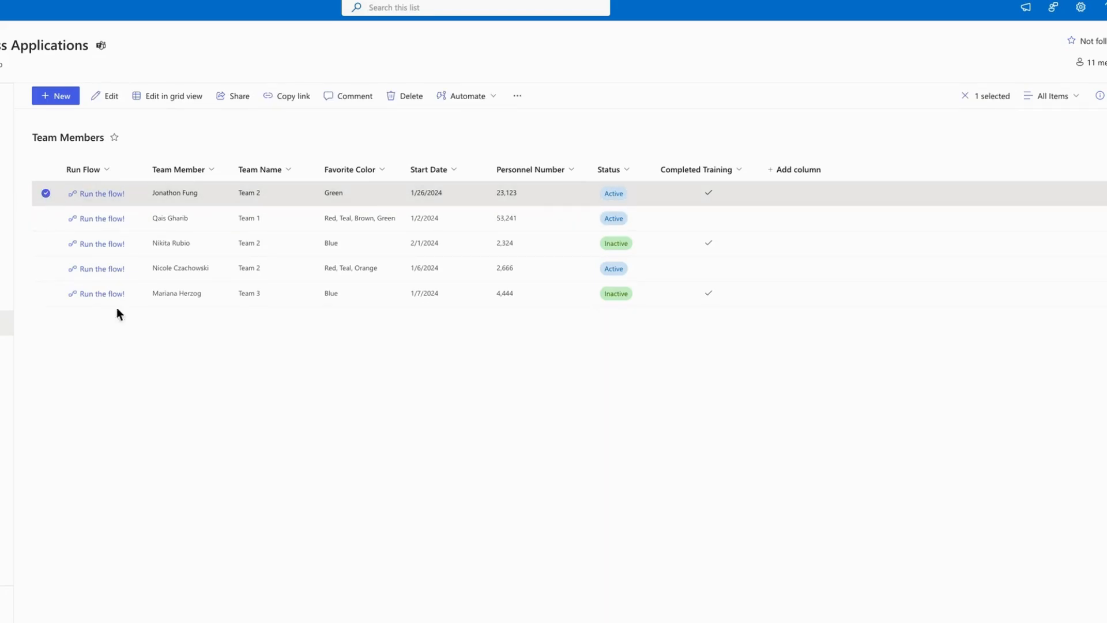
left_click(120, 195)
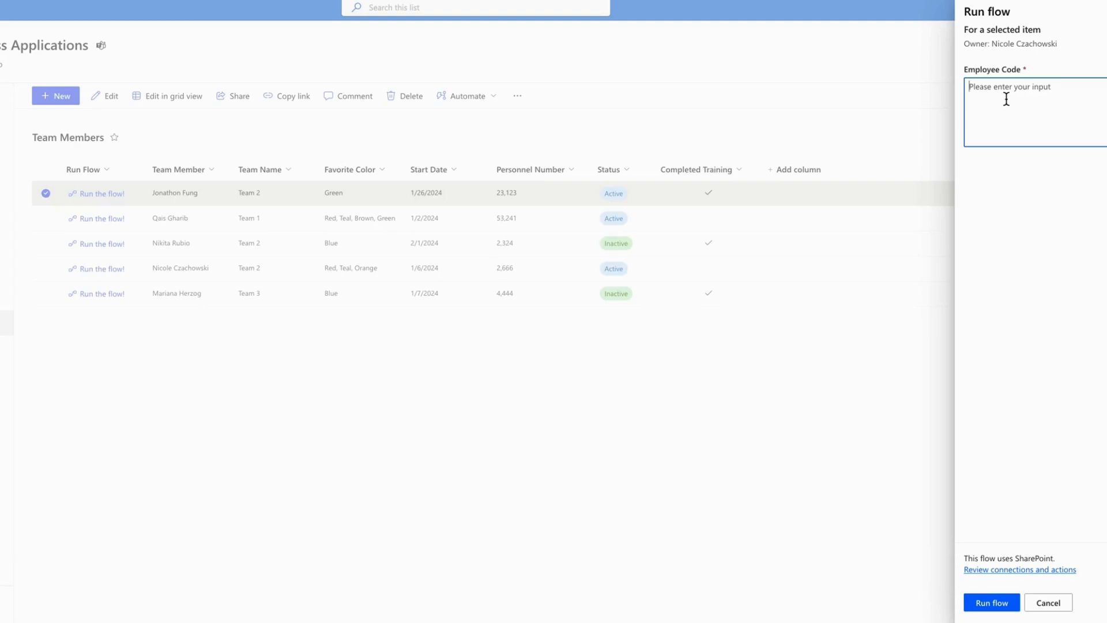
type("12334")
left_click(980, 607)
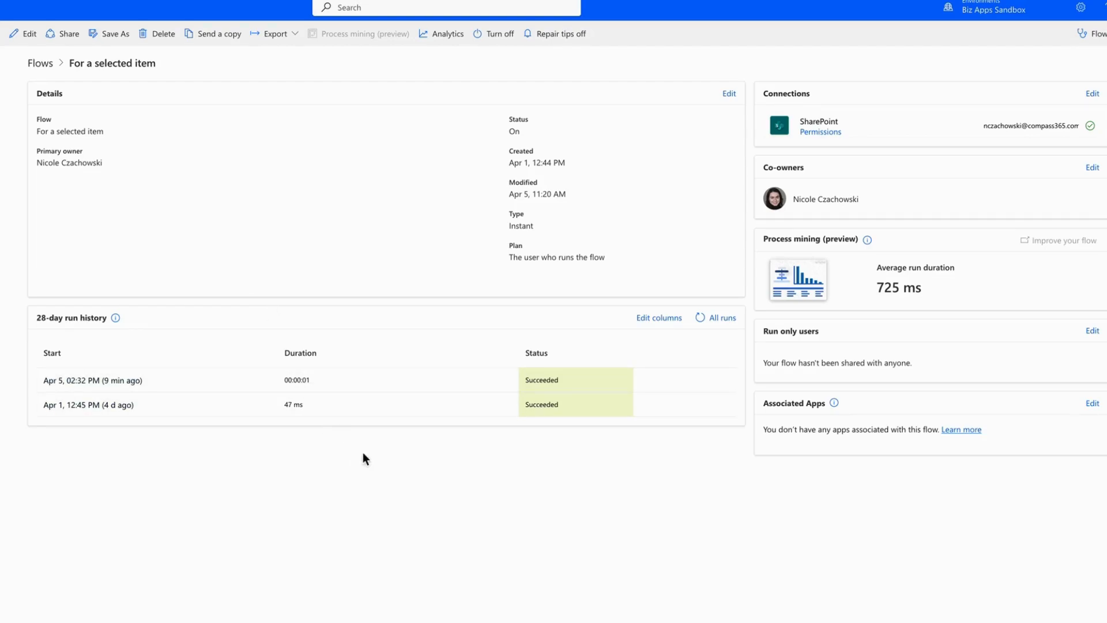
Step: In Power Automate, refresh the flow's run history, open the latest run and examine the Employee Code entry in the trigger's input schema
left_click(700, 319)
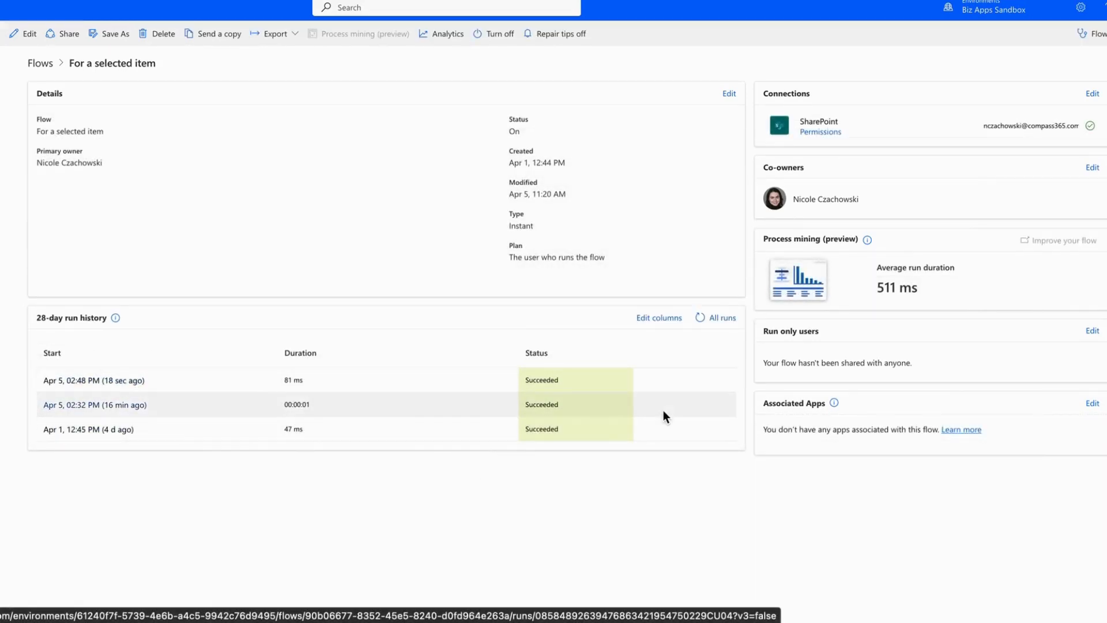
left_click(110, 381)
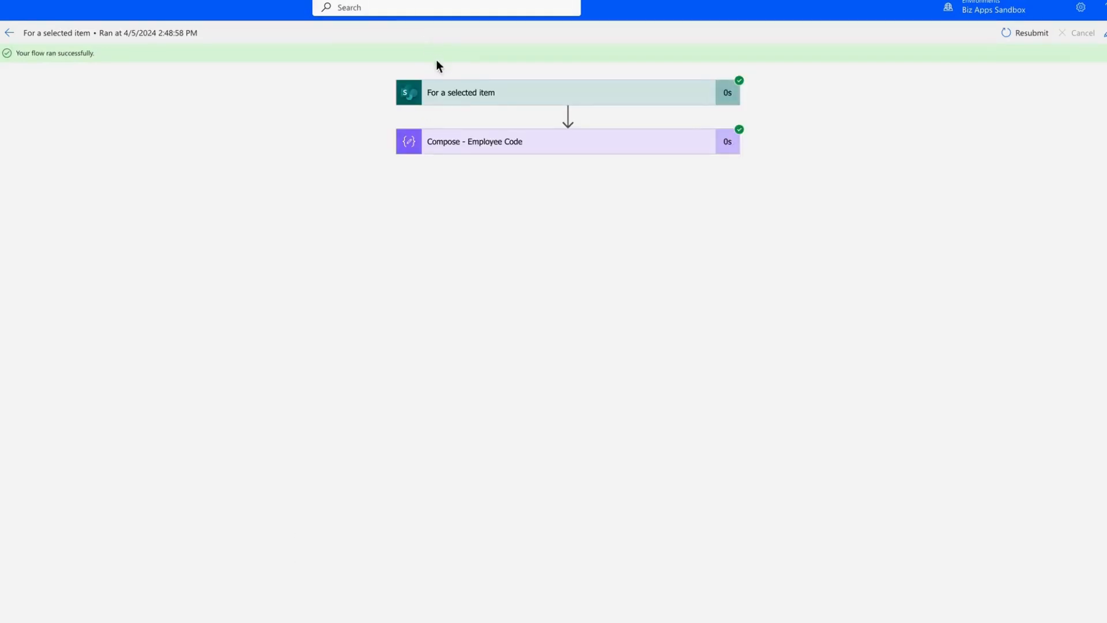
left_click(448, 94)
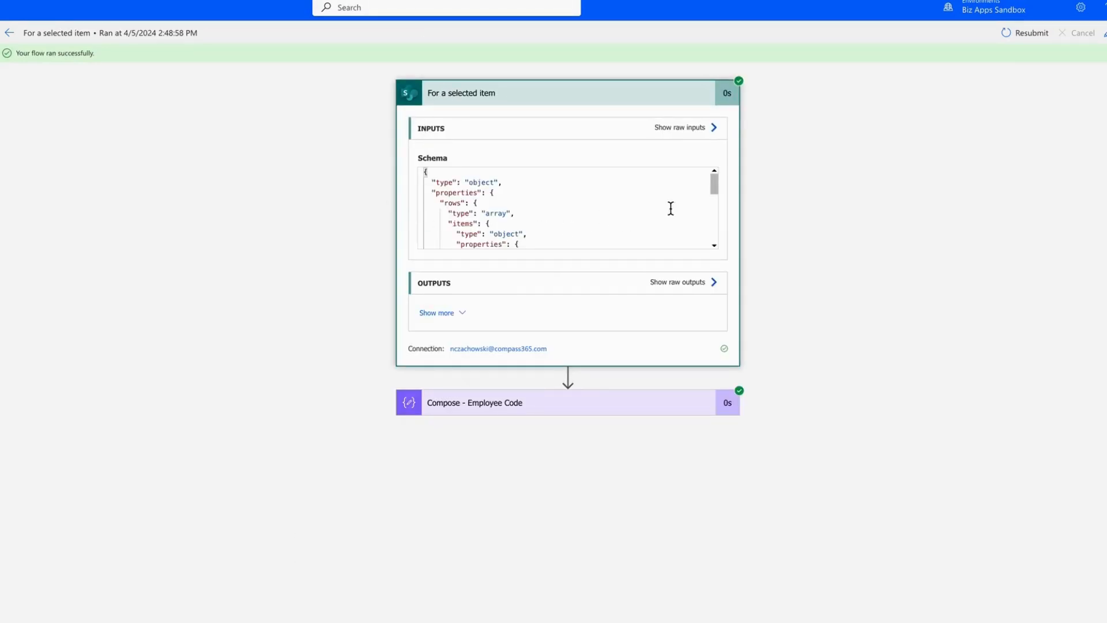
mouse_move(714, 182)
left_mouse_down()
mouse_move(715, 235)
mouse_move(719, 198)
left_mouse_up()
left_click_drag(469, 206, 568, 208)
left_click(567, 209)
left_click_drag(486, 206, 545, 215)
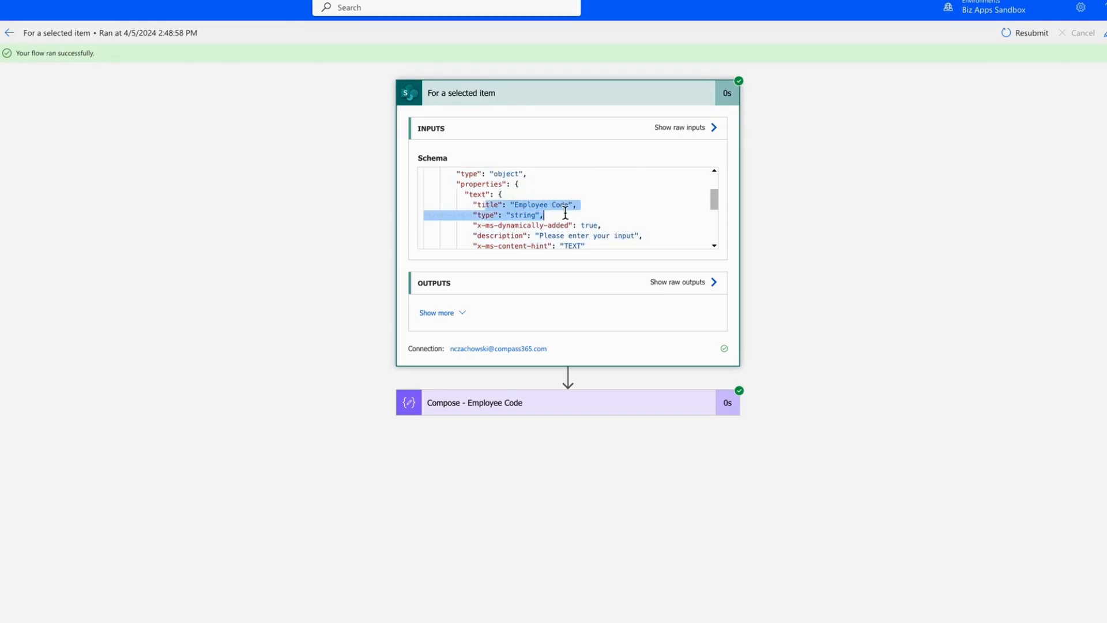
Step: Expand the trigger's outputs and inspect the input value of the Compose - Employee Code action
left_click(460, 319)
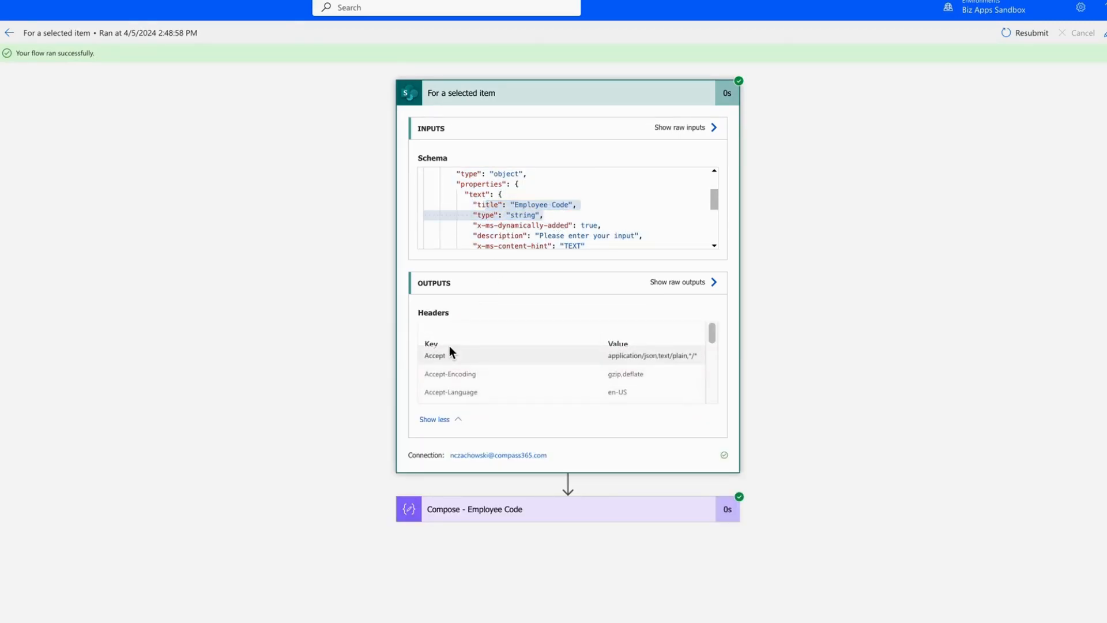
scroll(284, 465, "down", 3)
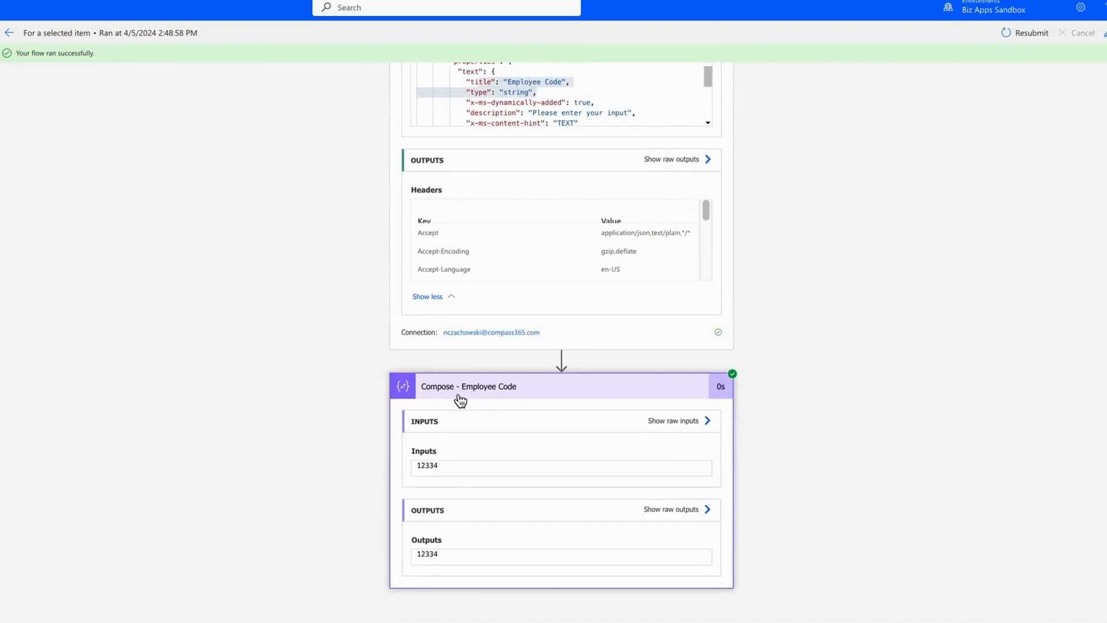
double_click(439, 468)
scroll(771, 243, "up", 2)
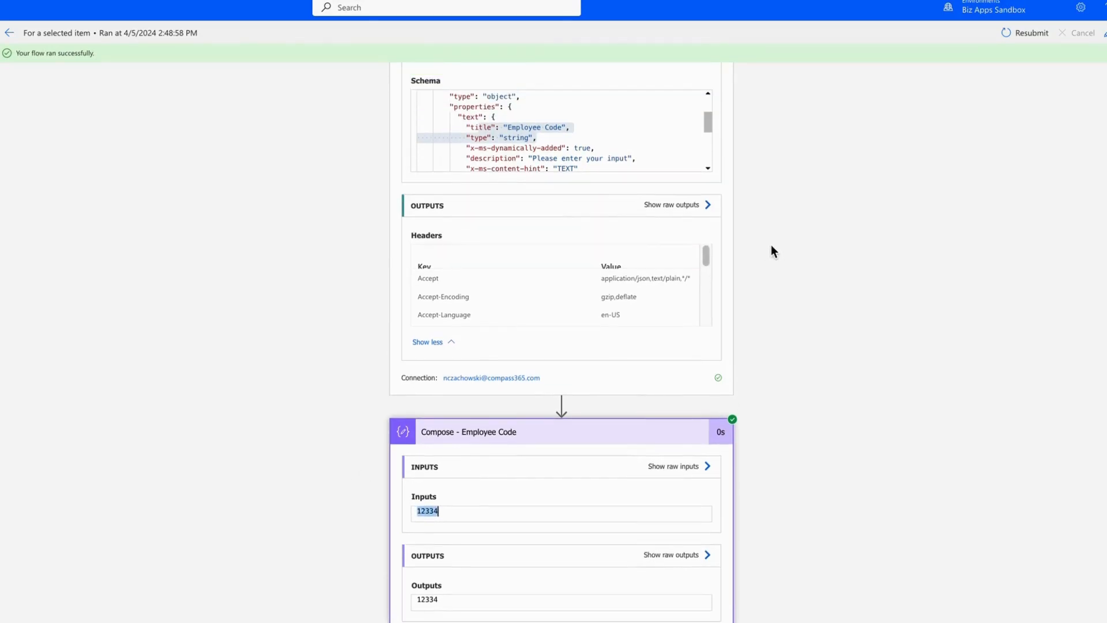
Step: Open the flow for editing and review the trigger's Employee Code input and the dynamic content available to the Compose action
left_click(1106, 34)
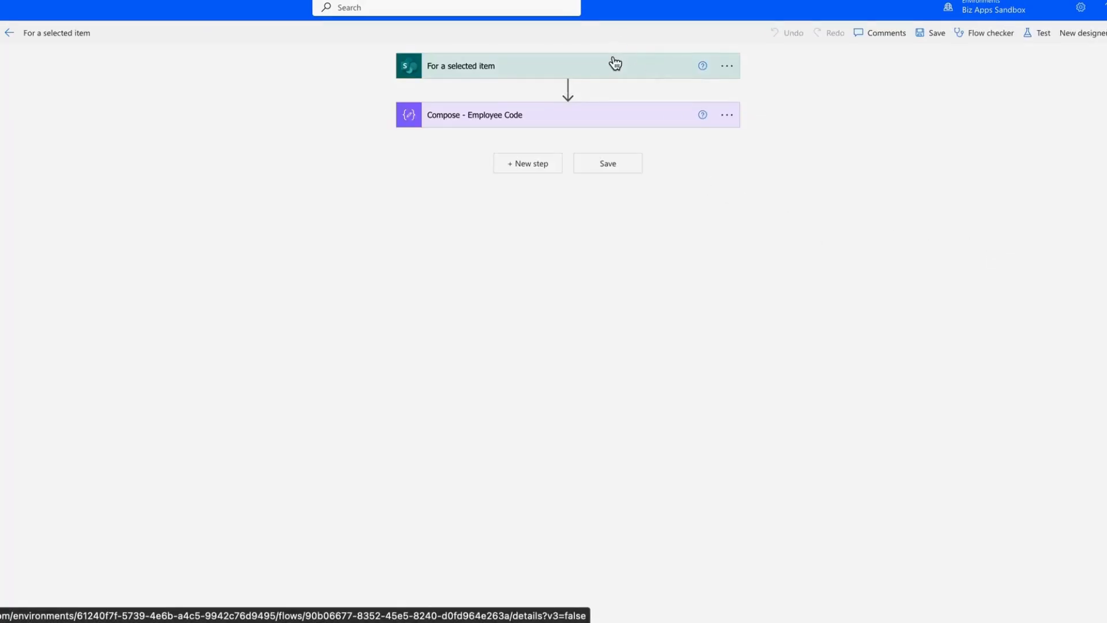
left_click(618, 67)
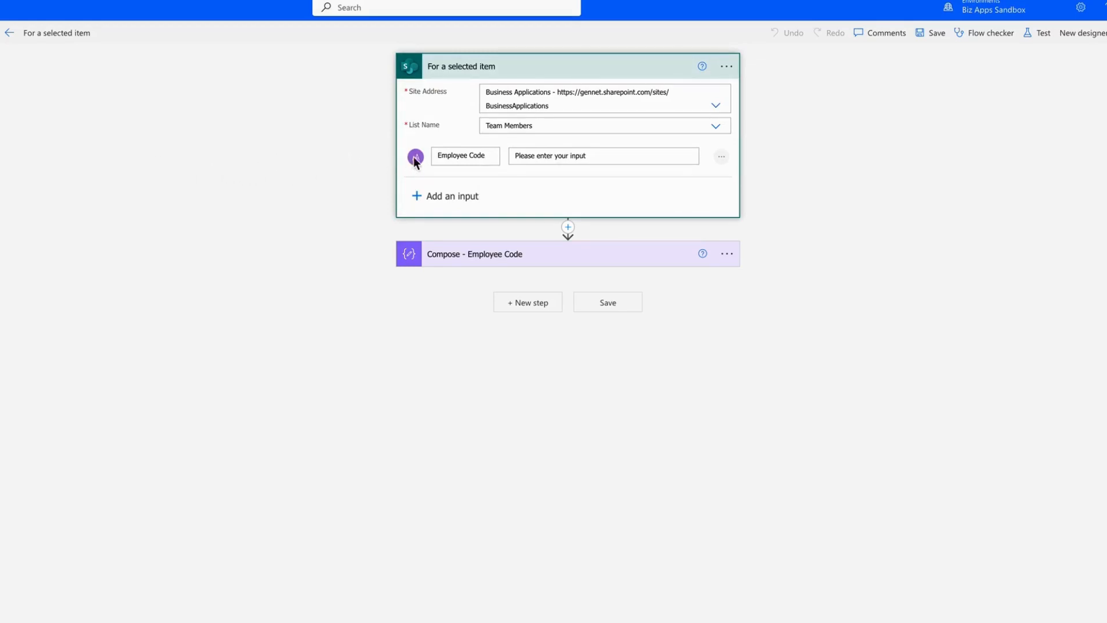
left_click(475, 262)
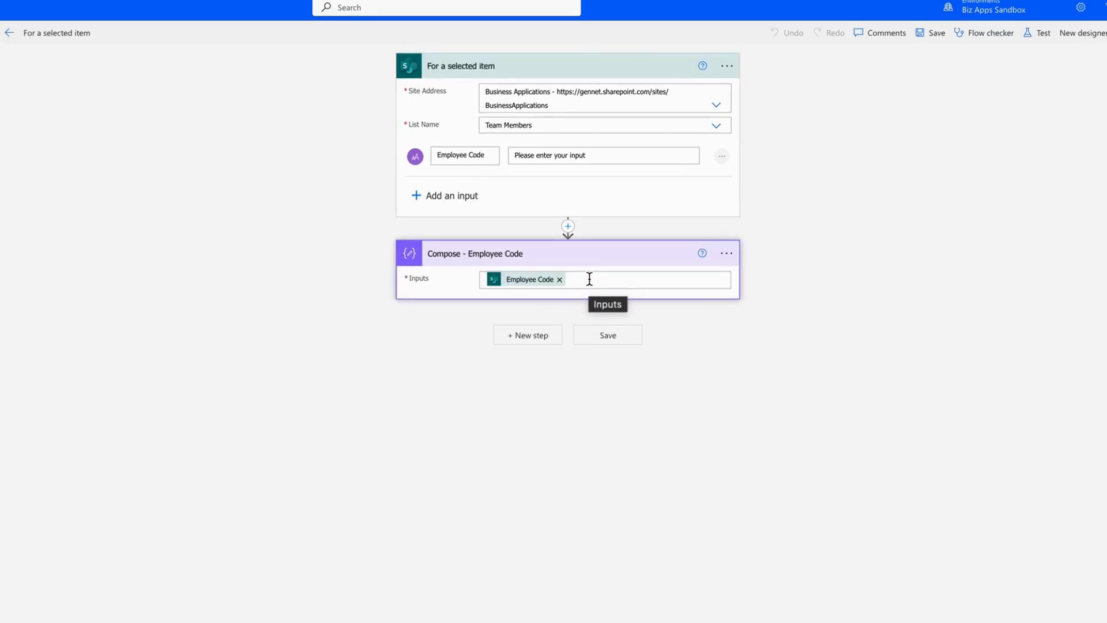
left_click(589, 279)
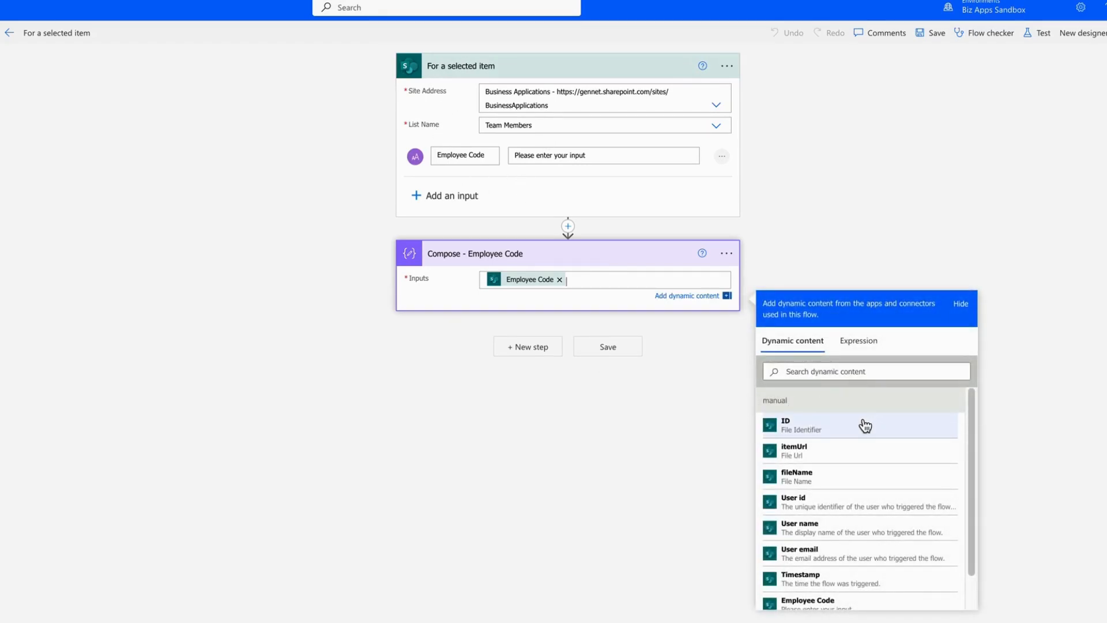
scroll(869, 507, "down", 1)
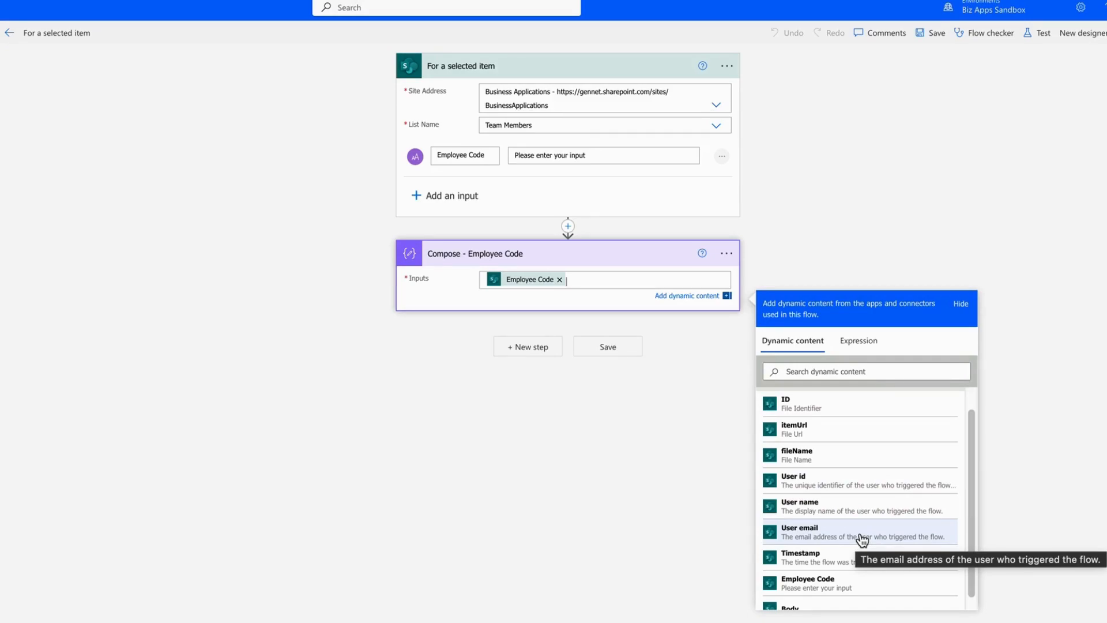
scroll(863, 542, "down", 1)
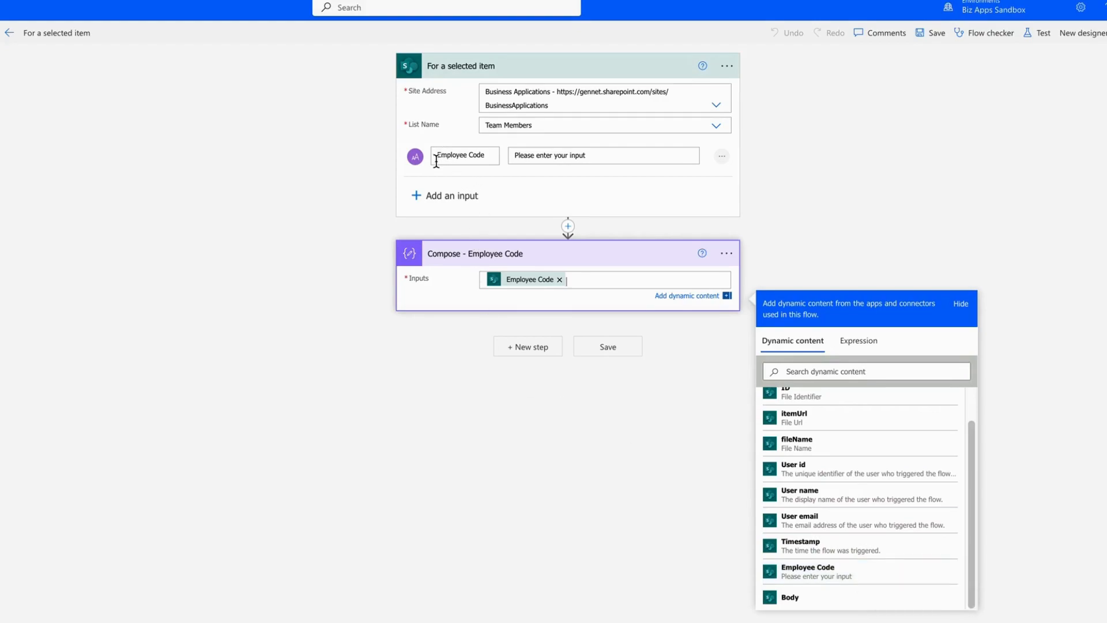
scroll(877, 533, "up", 2)
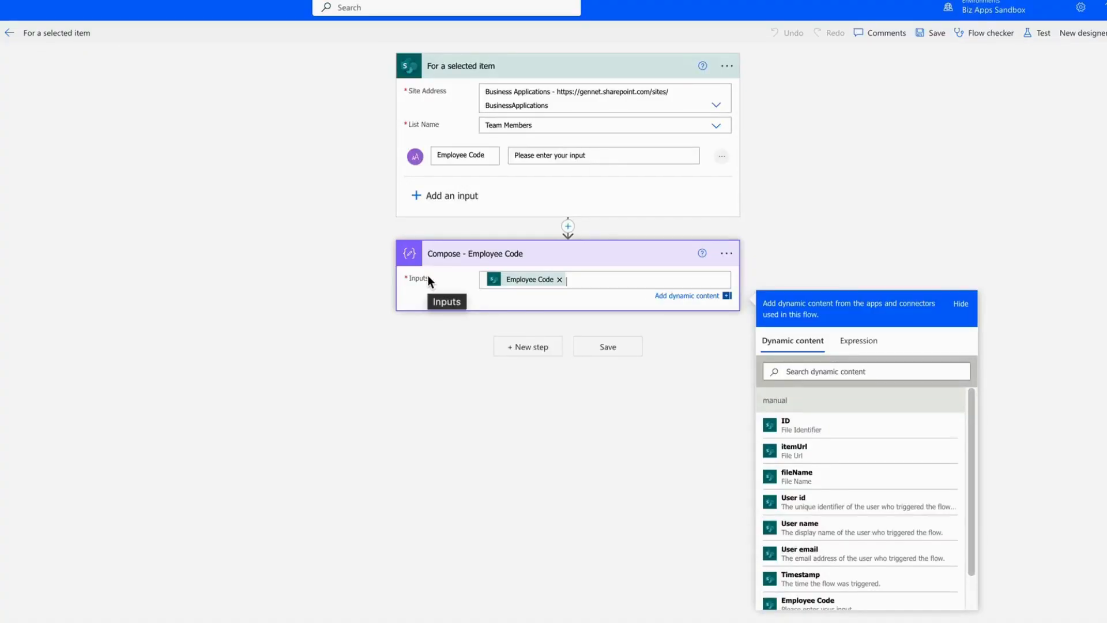
Step: Add a SharePoint Get items action after the Compose action and show its advanced options
left_click(531, 348)
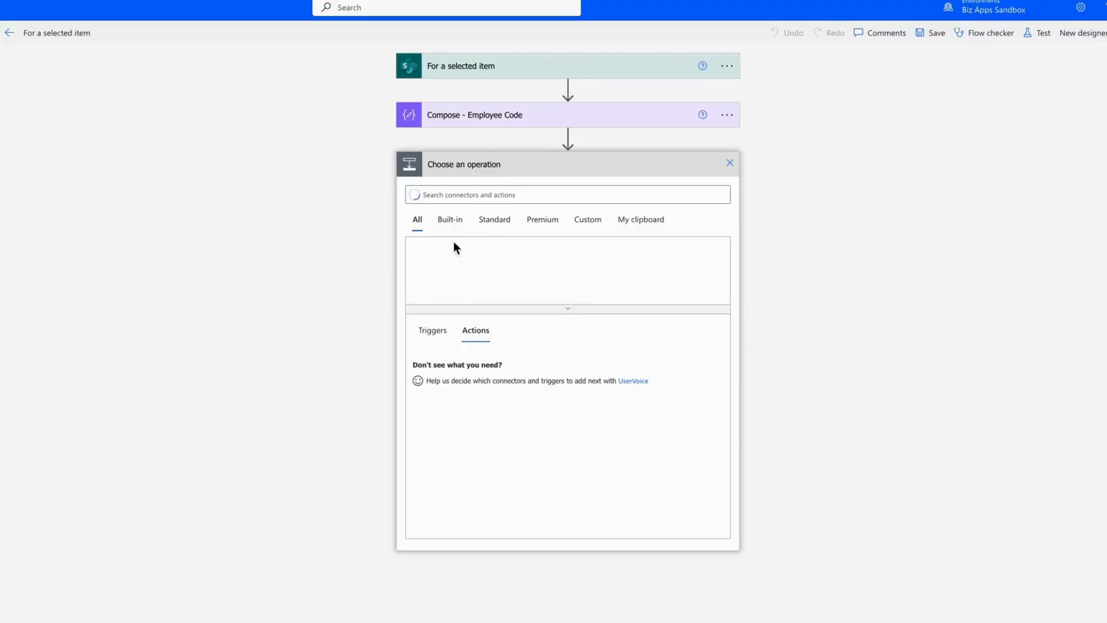
type("get items")
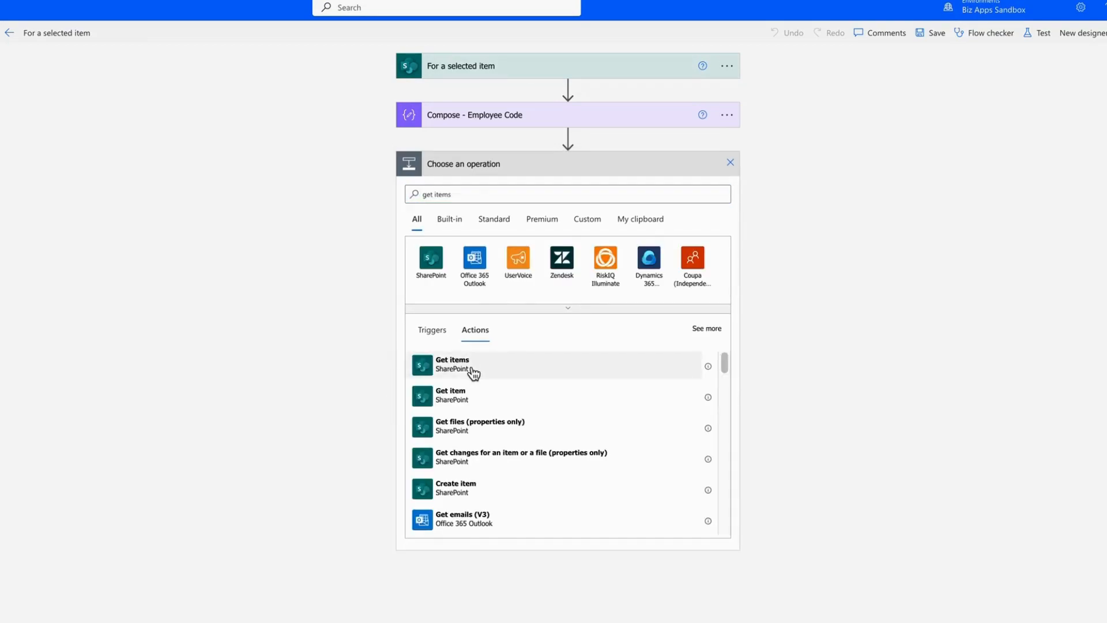
left_click(474, 372)
left_click(535, 195)
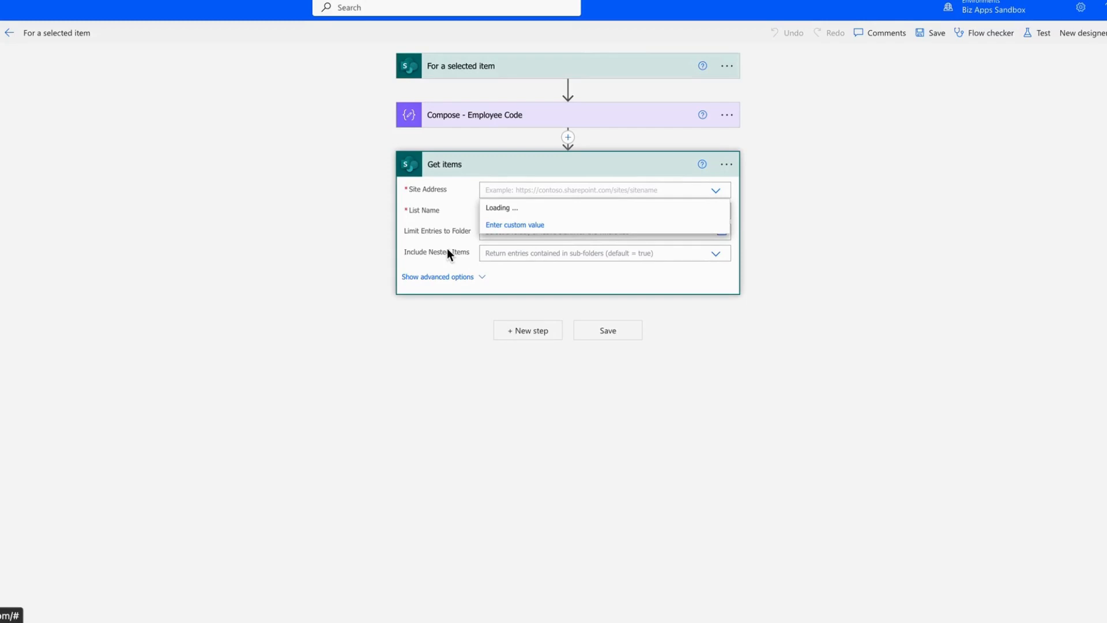
left_click(369, 271)
left_click(437, 285)
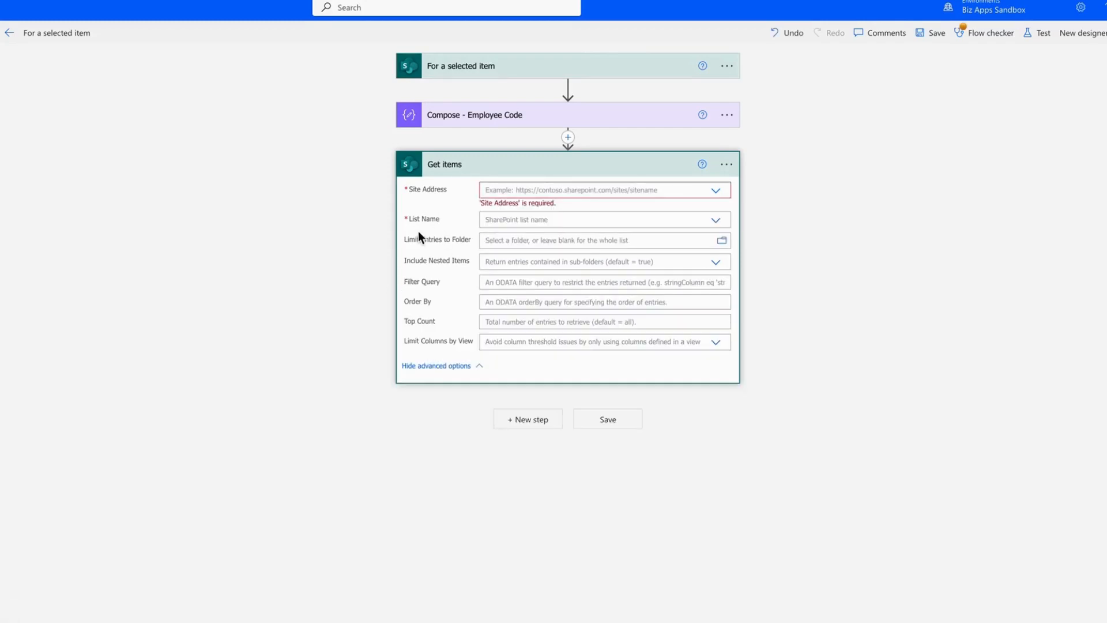
Step: Set the Get items Filter Query to "ID eq" followed by the trigger's ID dynamic content
left_click(499, 284)
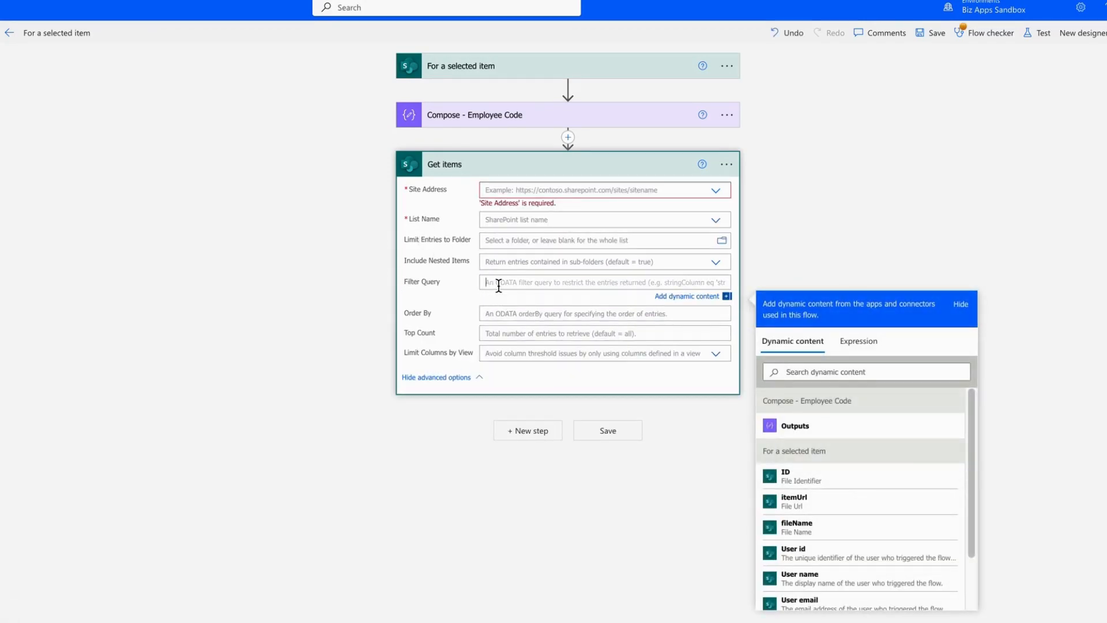
type("ID ")
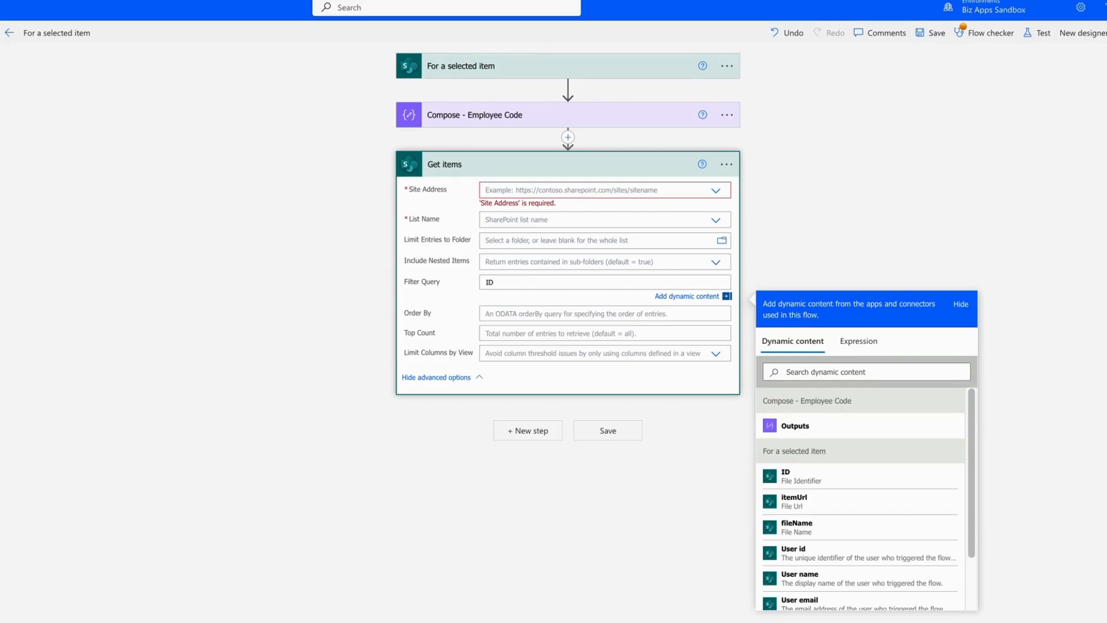
type("eq")
left_click(862, 476)
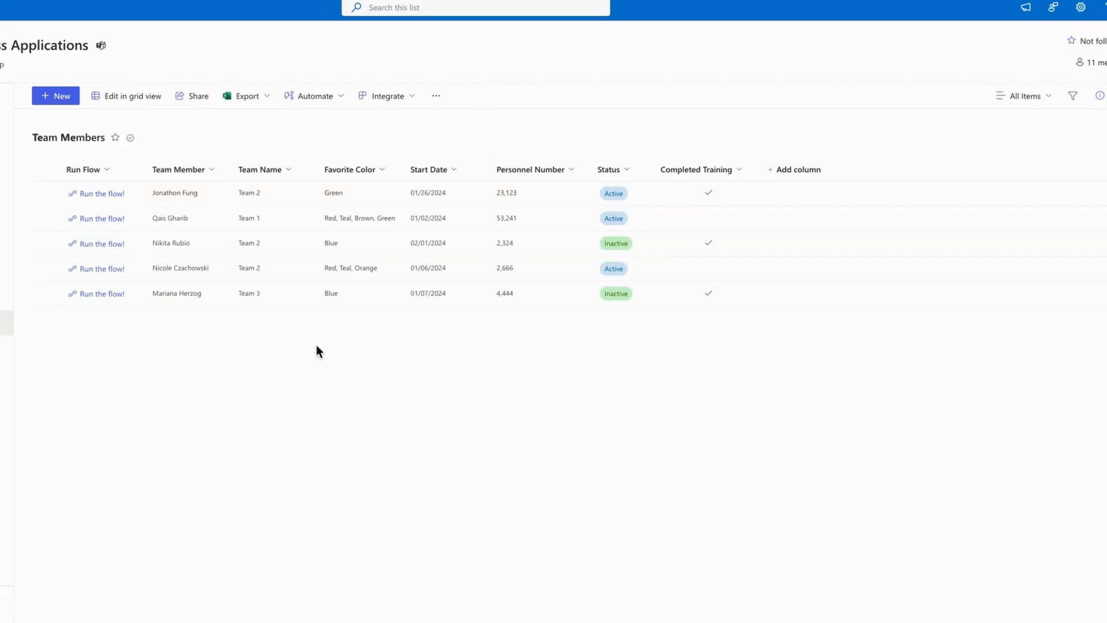
Step: In the SharePoint list, open the Run Flow column's formatting JSON, widen its pane and examine the flow ID in actionParams
left_click(107, 171)
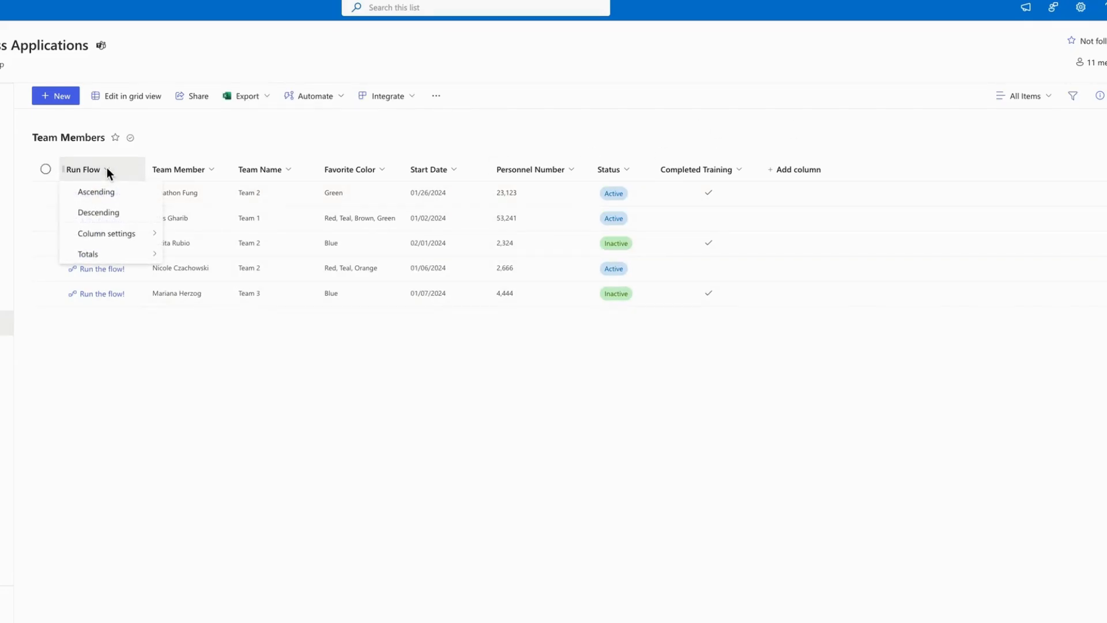
mouse_move(106, 236)
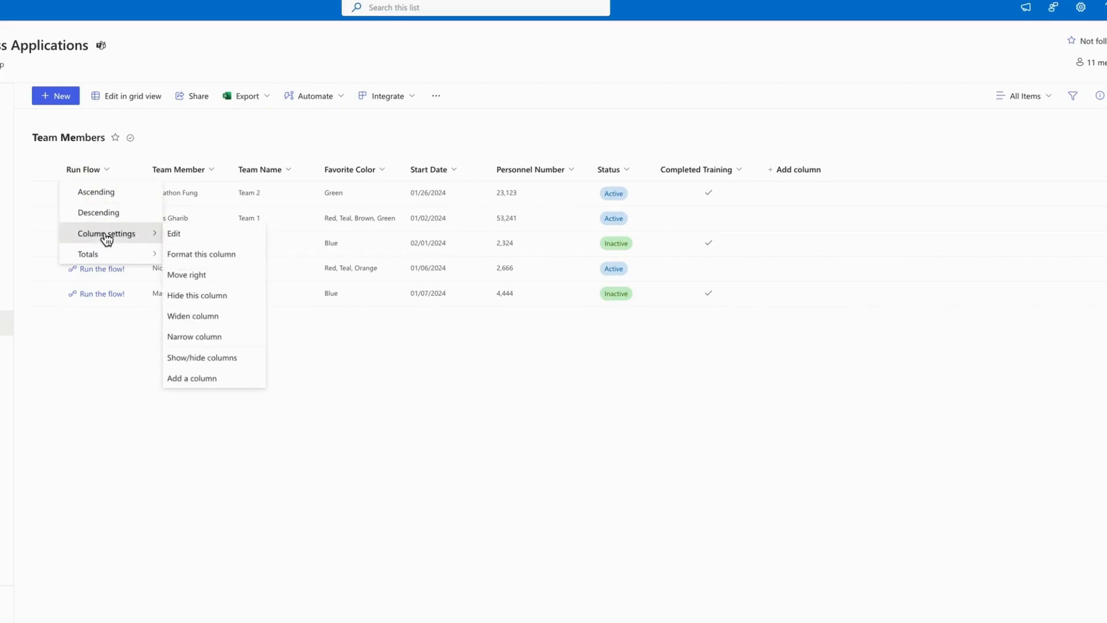
left_click(200, 254)
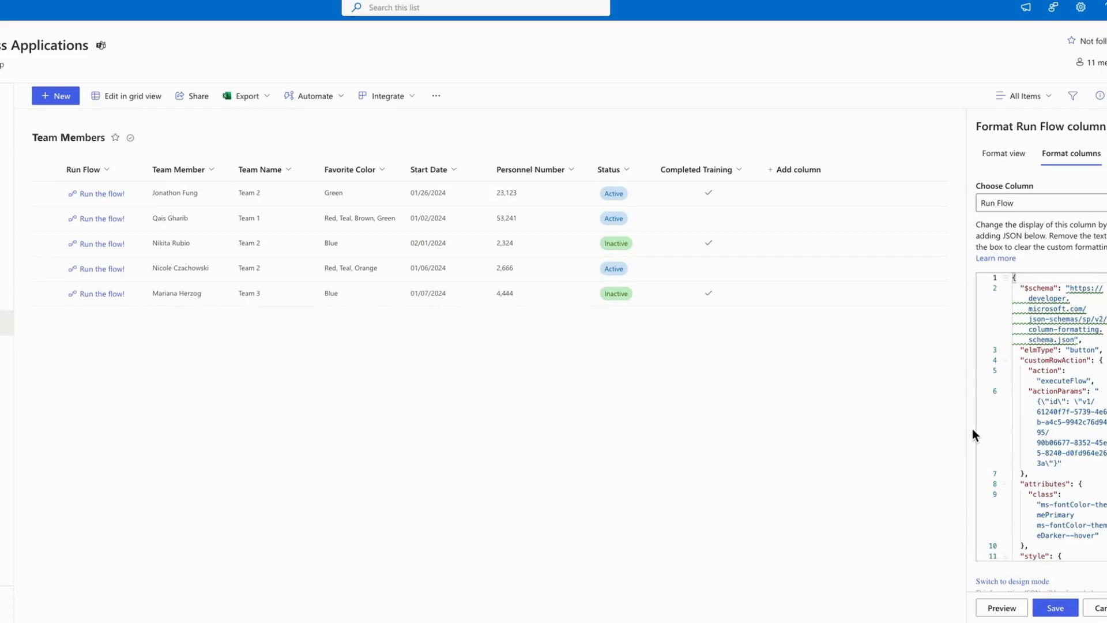
left_click_drag(968, 433, 610, 446)
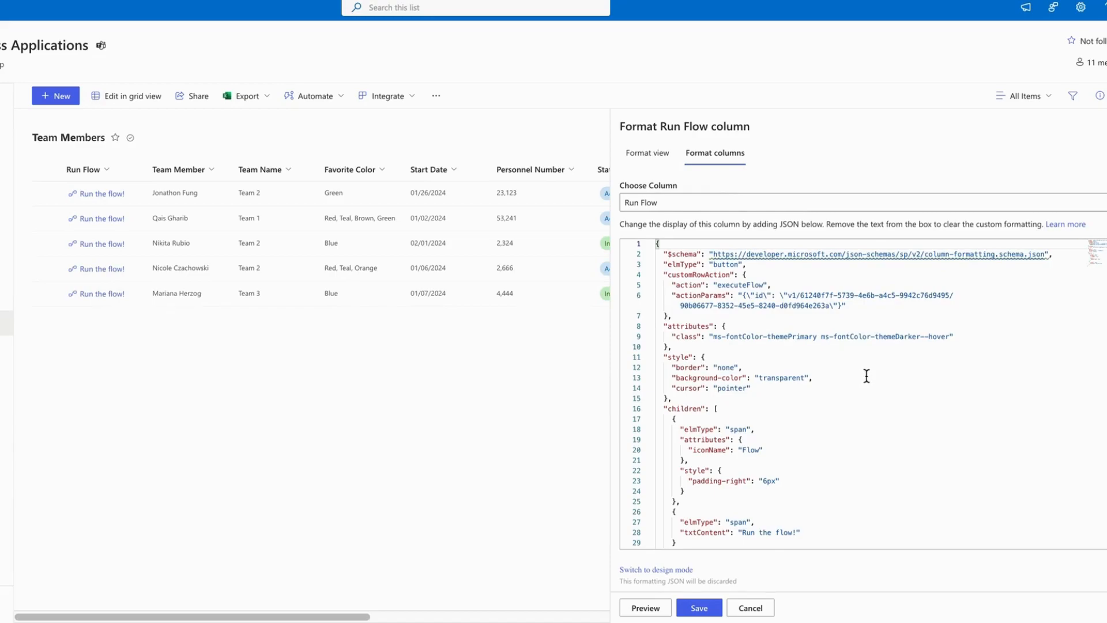
left_click(788, 295)
left_click_drag(788, 296, 831, 306)
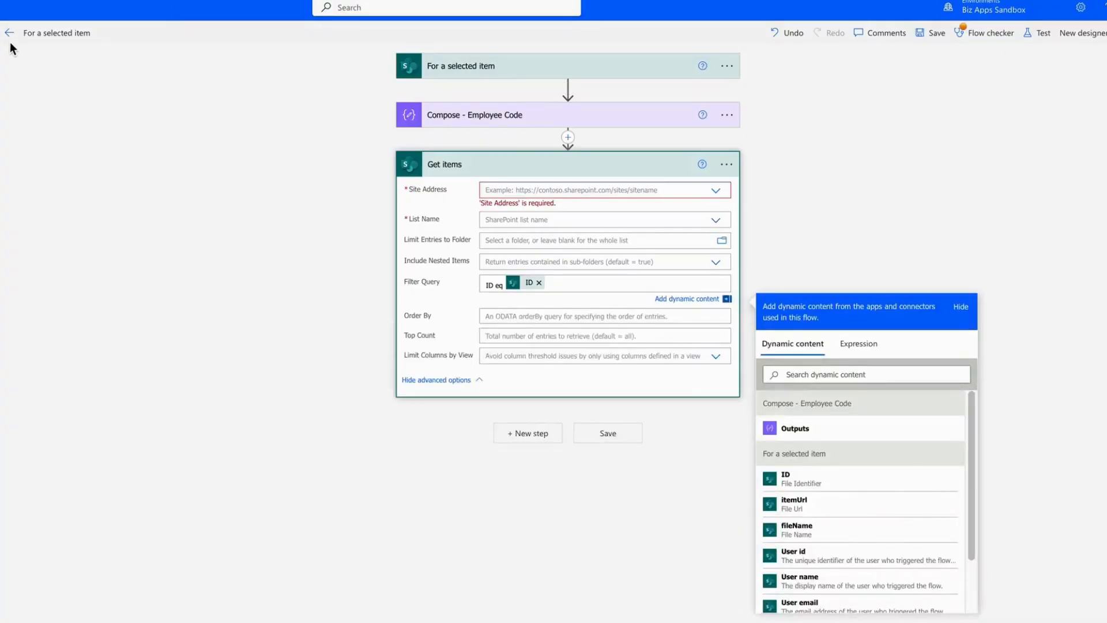
Step: Back in Power Automate, leave the flow editor discarding unsaved changes and get the flow identifier from the export options
left_click(10, 39)
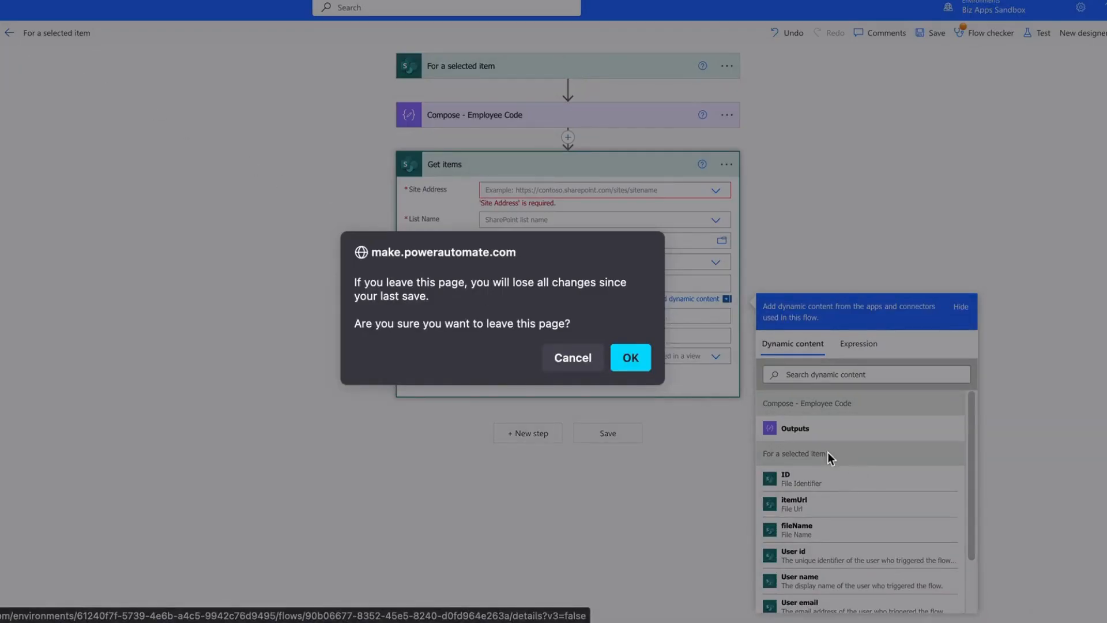
left_click(627, 356)
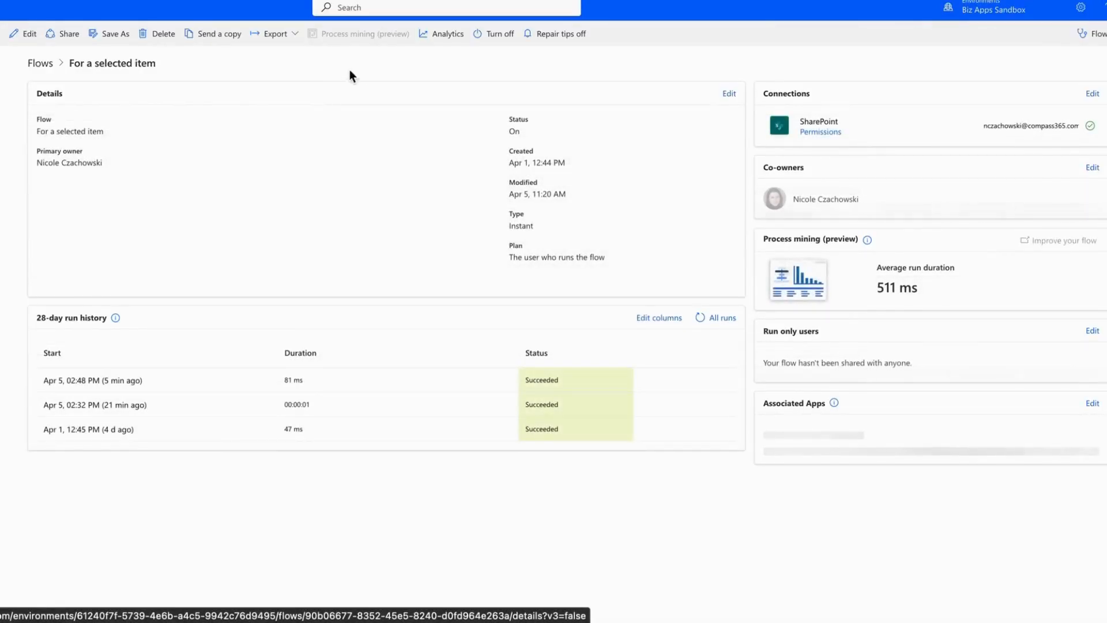
left_click(294, 35)
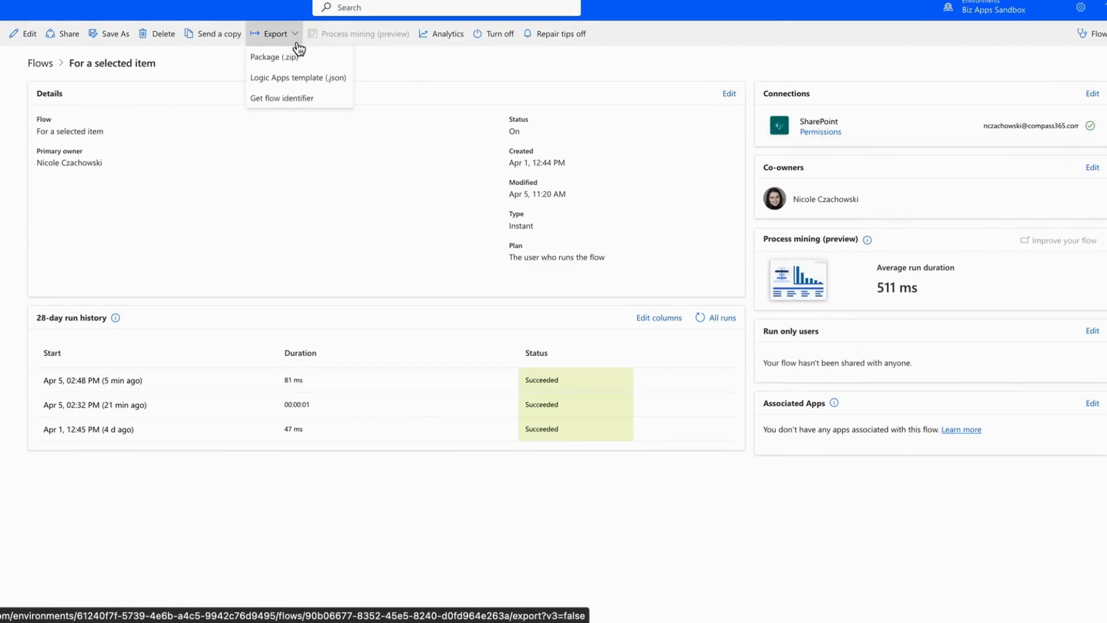
left_click(296, 98)
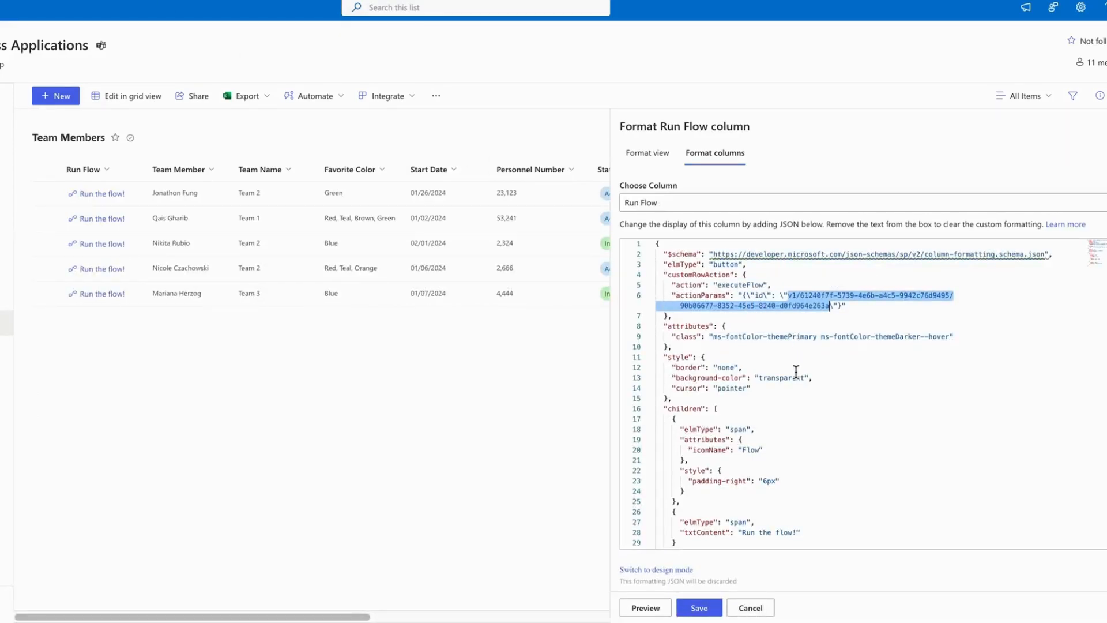
Step: Review the children, txtContent, attributes and executeFlow sections of the Run Flow column's formatting JSON in SharePoint, then cancel the formatting
left_click_drag(676, 419, 777, 453)
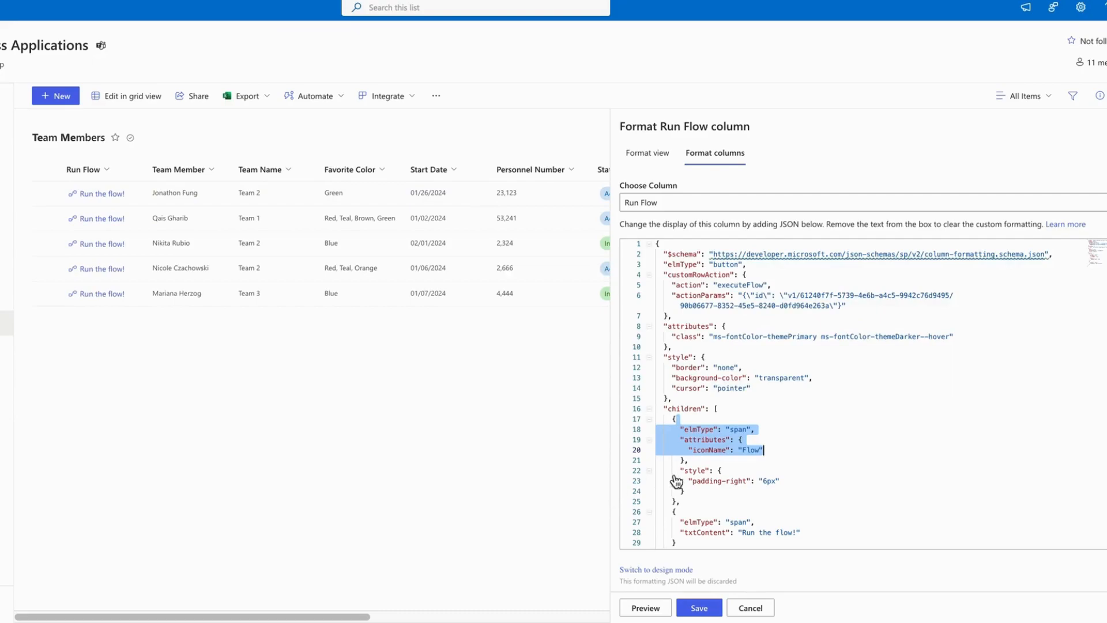
left_click(737, 480)
left_click_drag(684, 532, 810, 500)
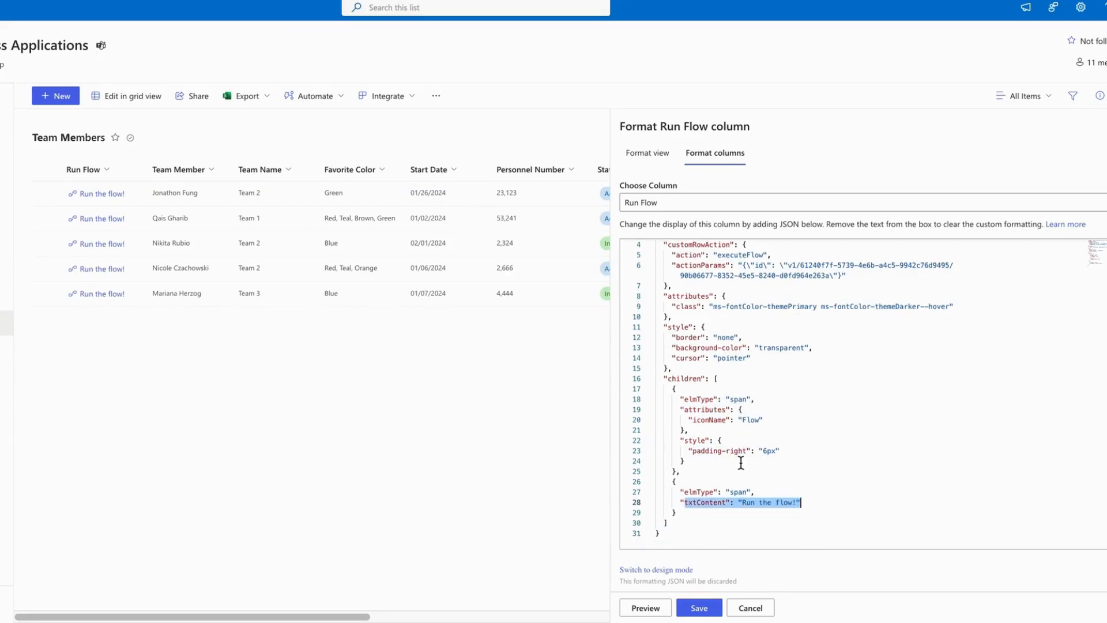
left_click_drag(686, 297, 955, 306)
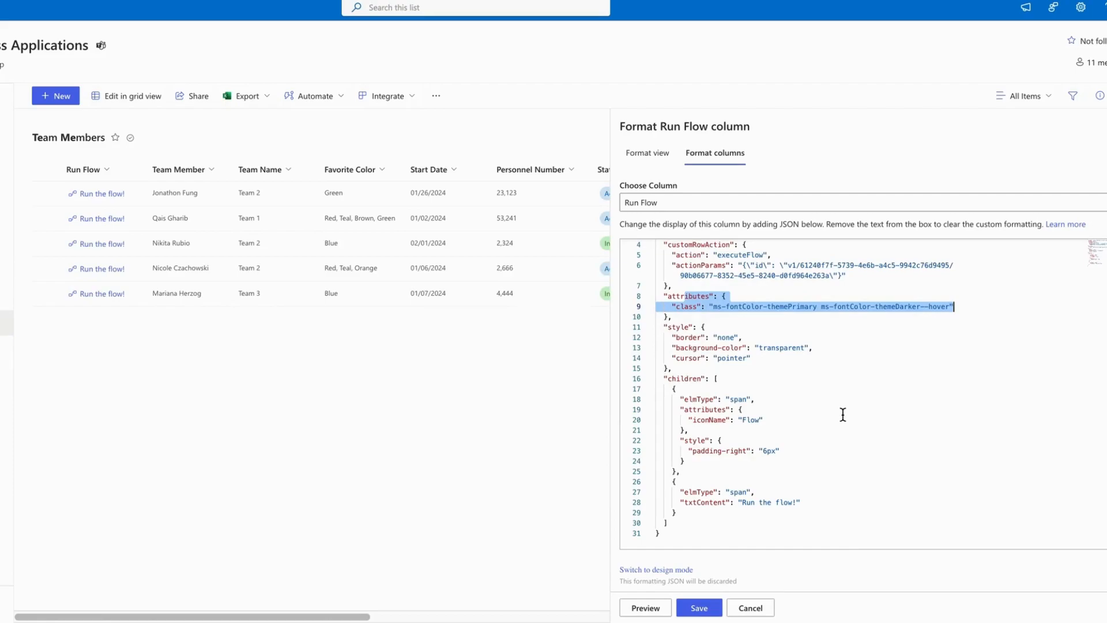
left_click(890, 378)
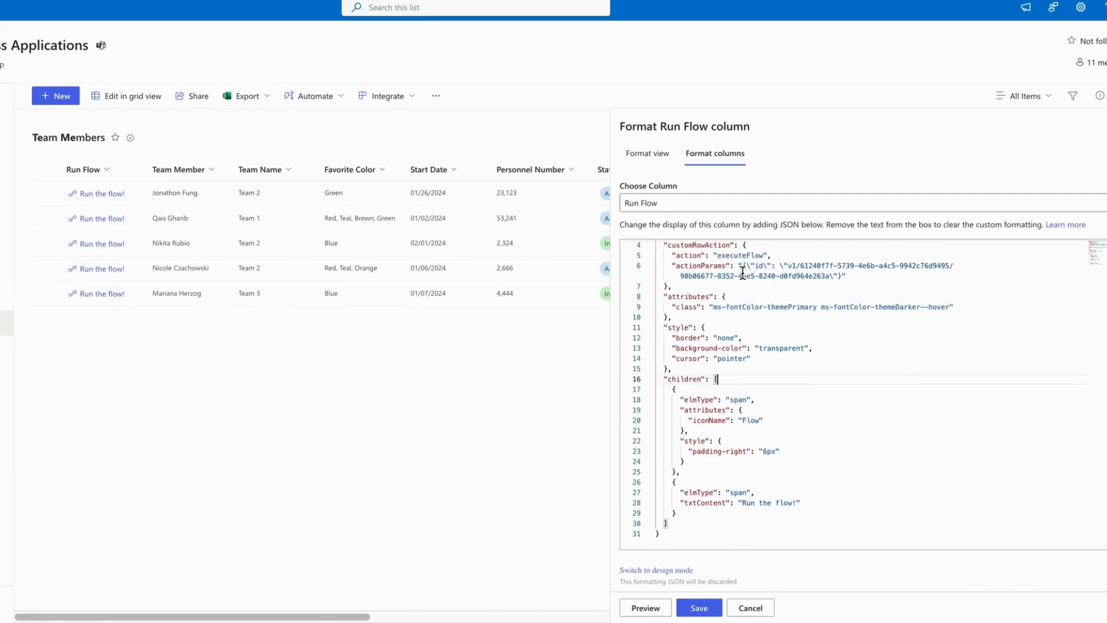
left_click_drag(853, 275, 646, 258)
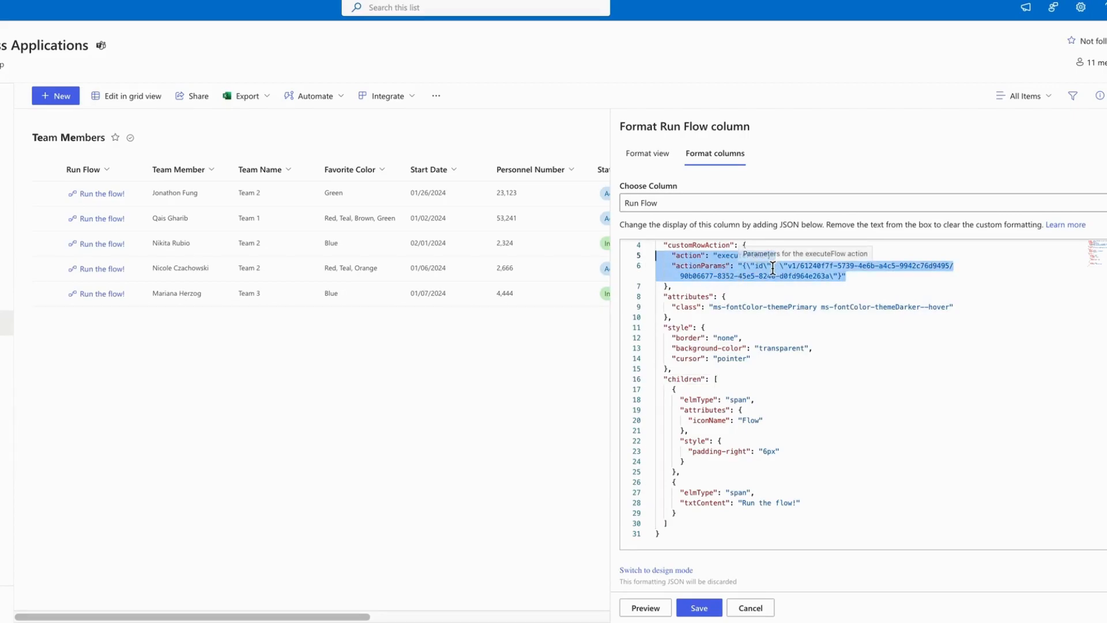
left_click(751, 608)
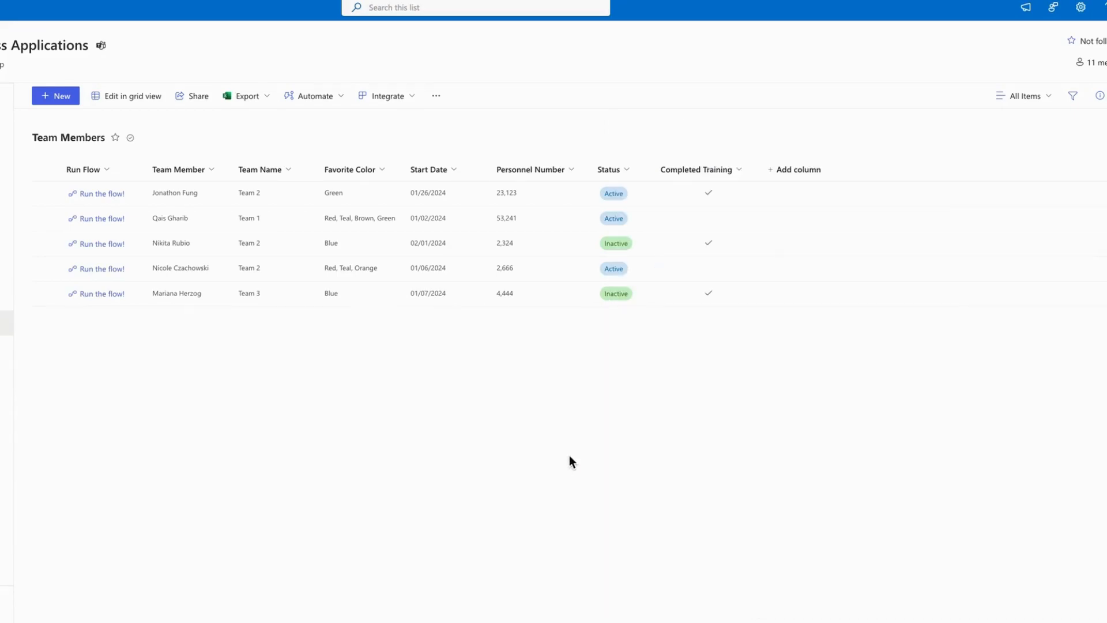